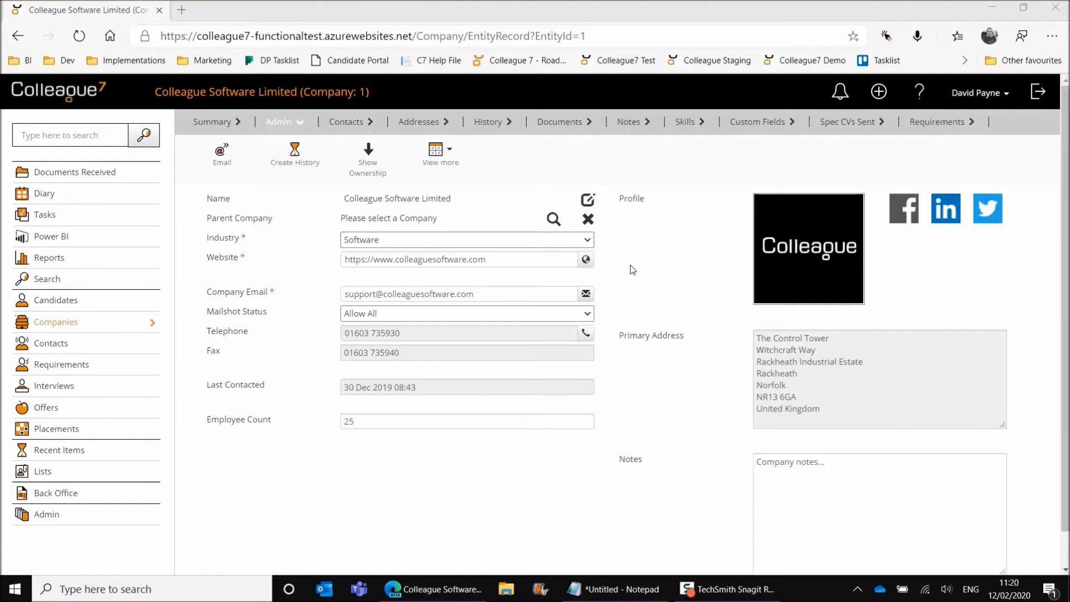
Look through the company record's back-office options and open its Invoice Details
click(458, 164)
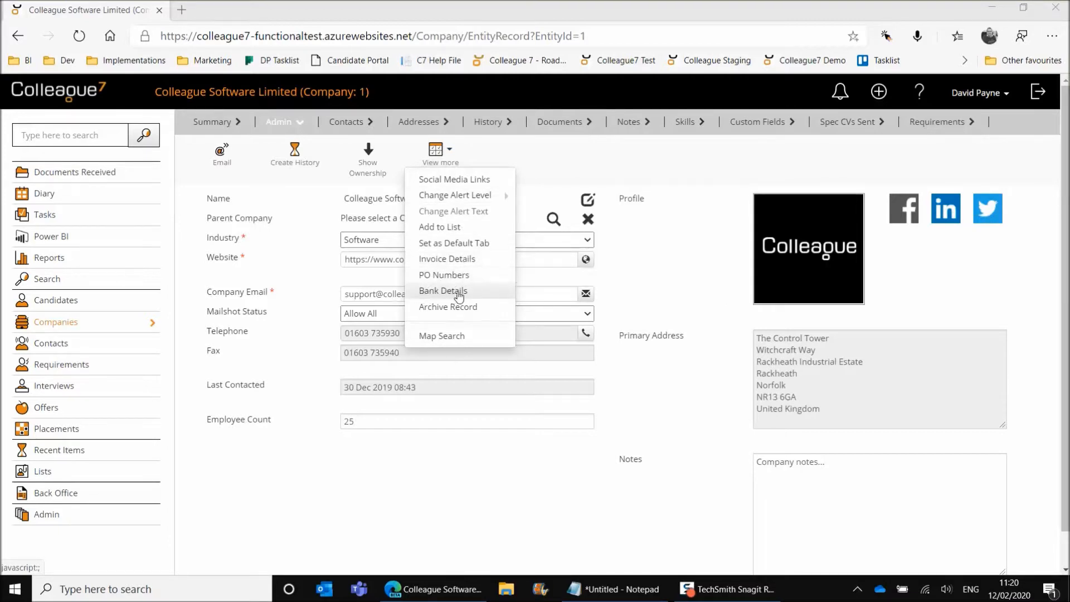
right_click(648, 270)
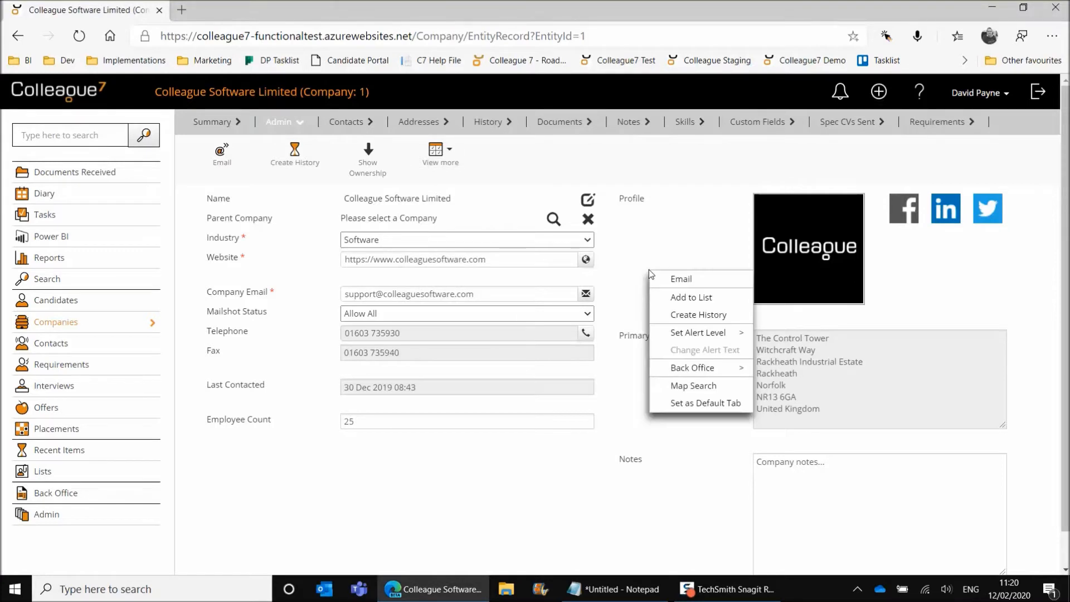
mouse_move(695, 372)
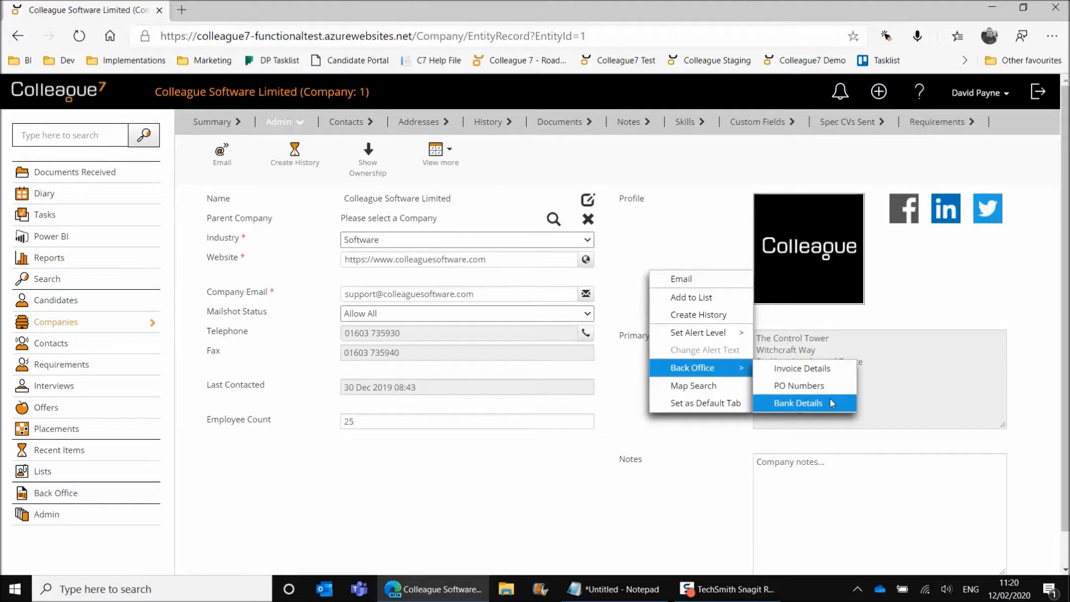
click(661, 440)
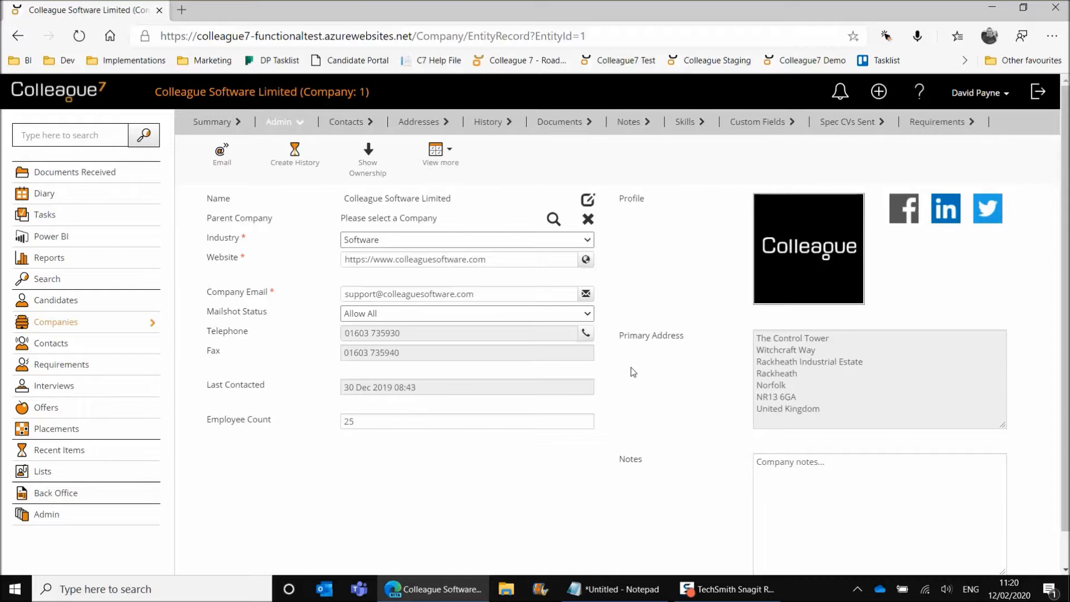
right_click(630, 281)
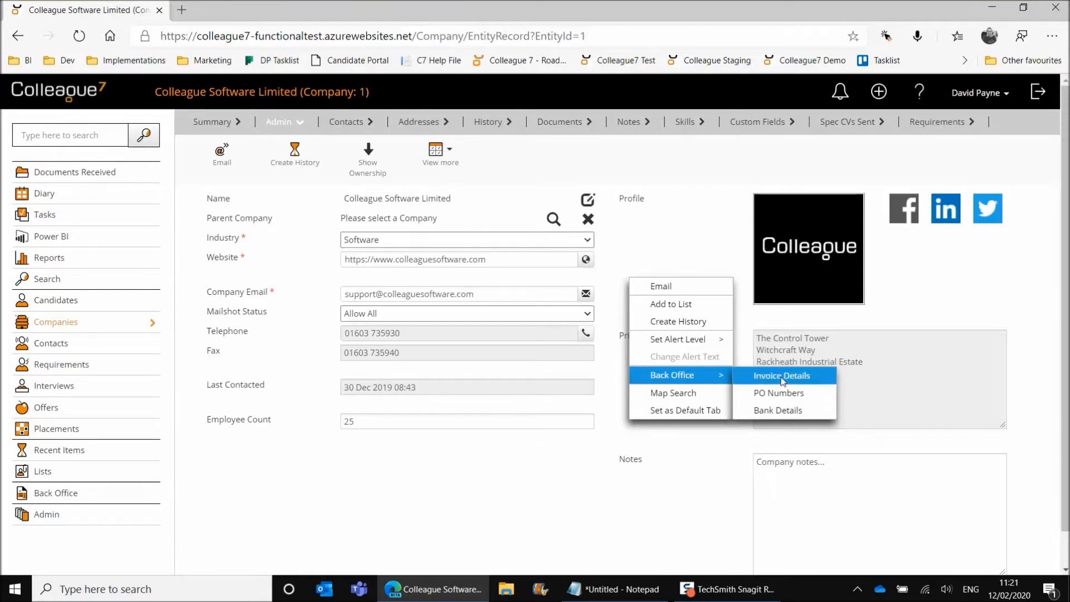
click(782, 376)
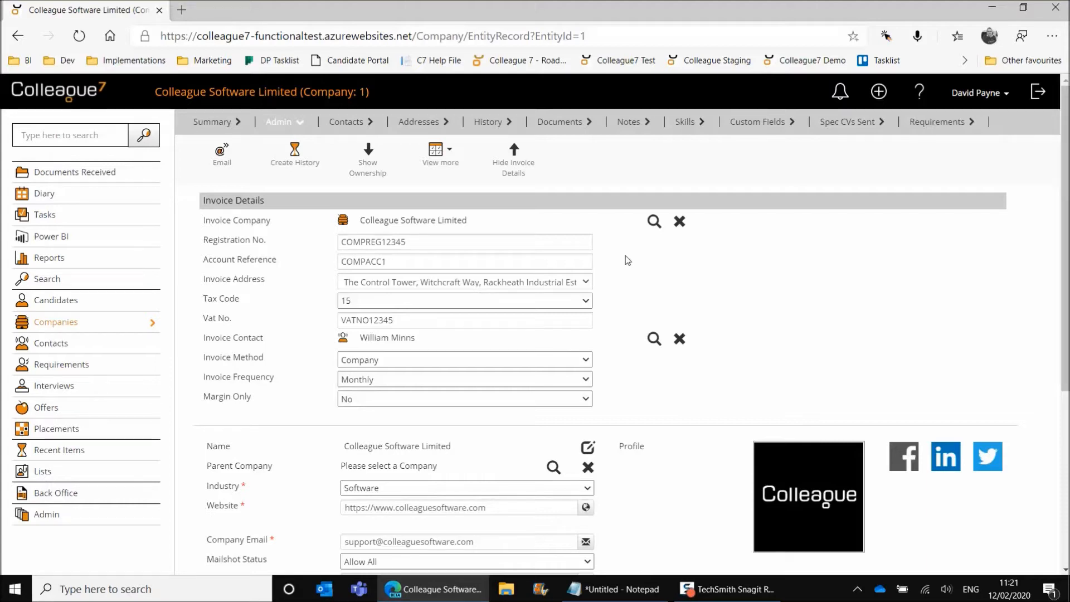
Open the company lookup for the Invoice Company and cancel it without choosing a company
click(653, 222)
click(297, 260)
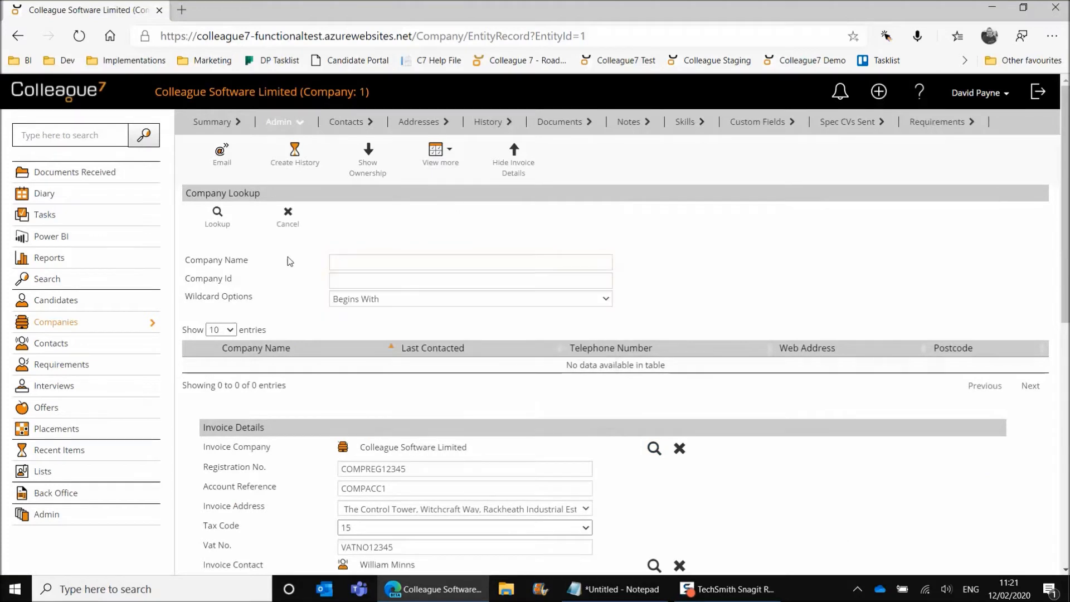
click(297, 235)
click(298, 237)
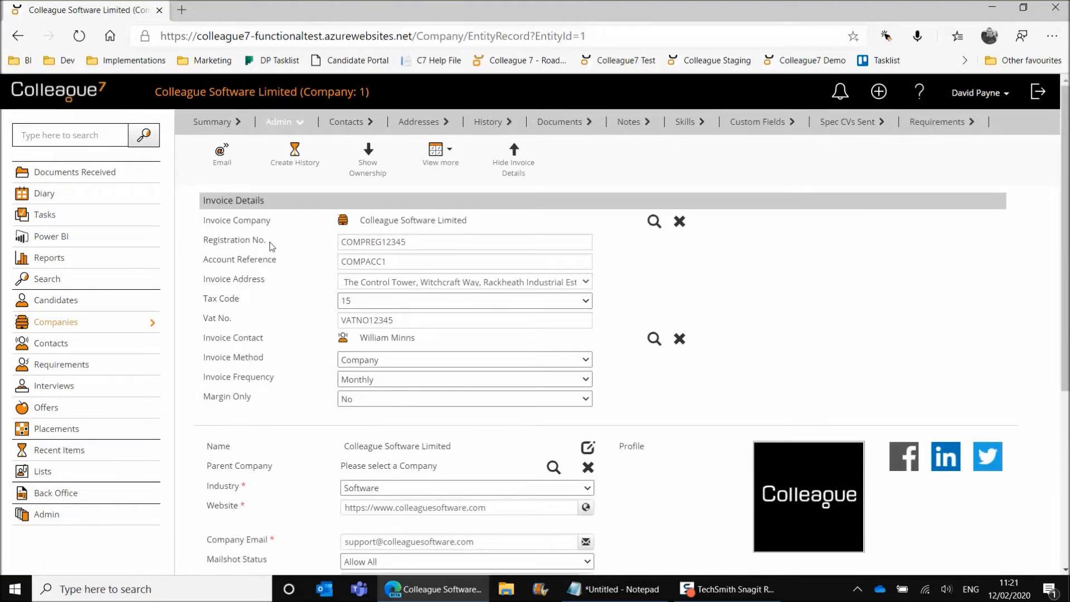
Examine the Registration No. and Account Reference fields in the invoice details
drag(422, 241, 334, 246)
click(416, 242)
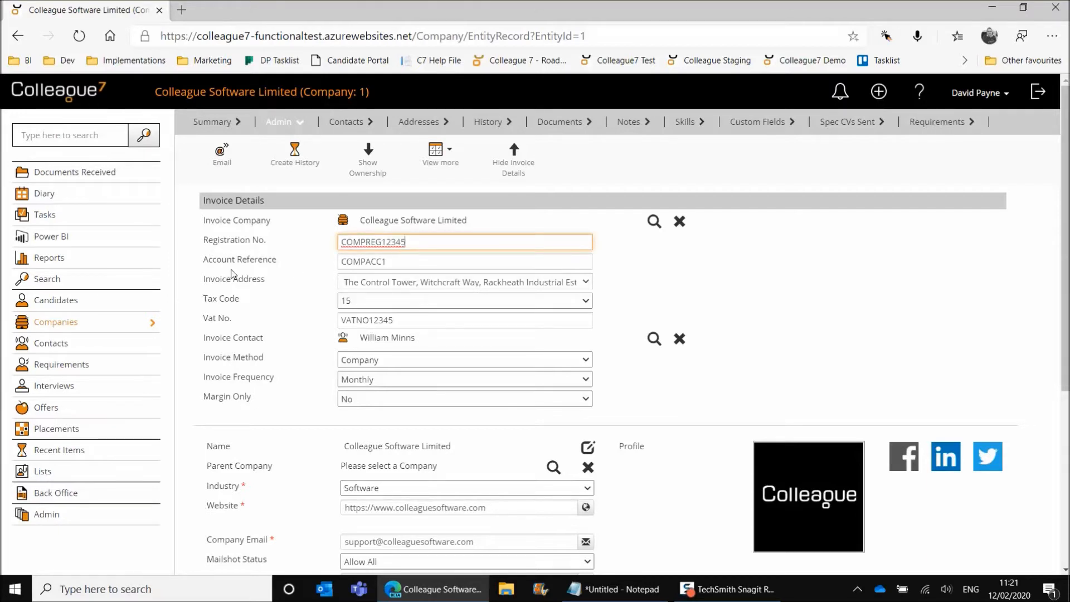
click(393, 265)
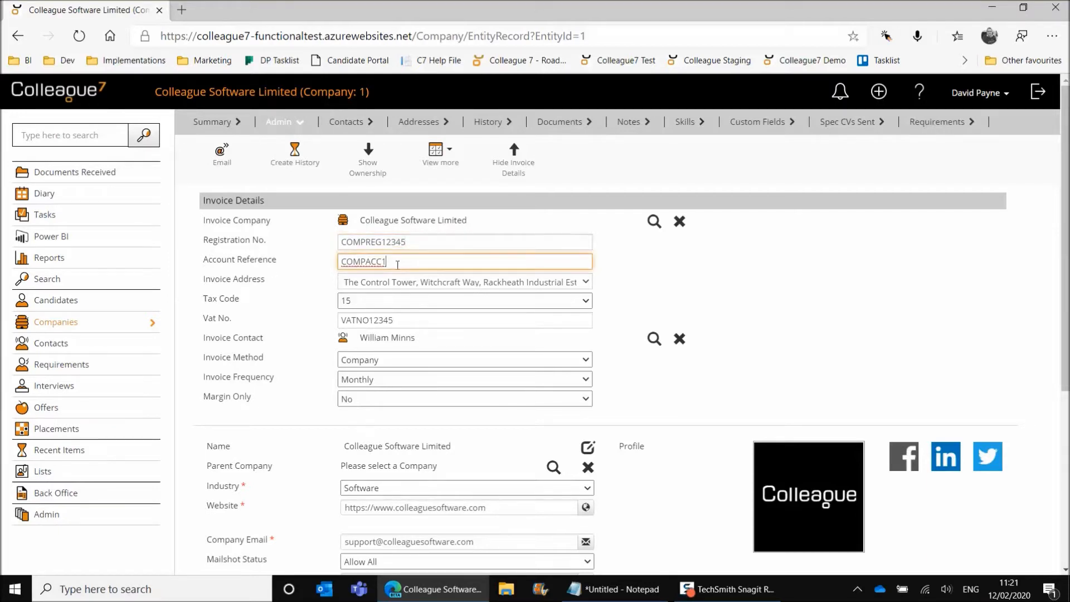
click(285, 265)
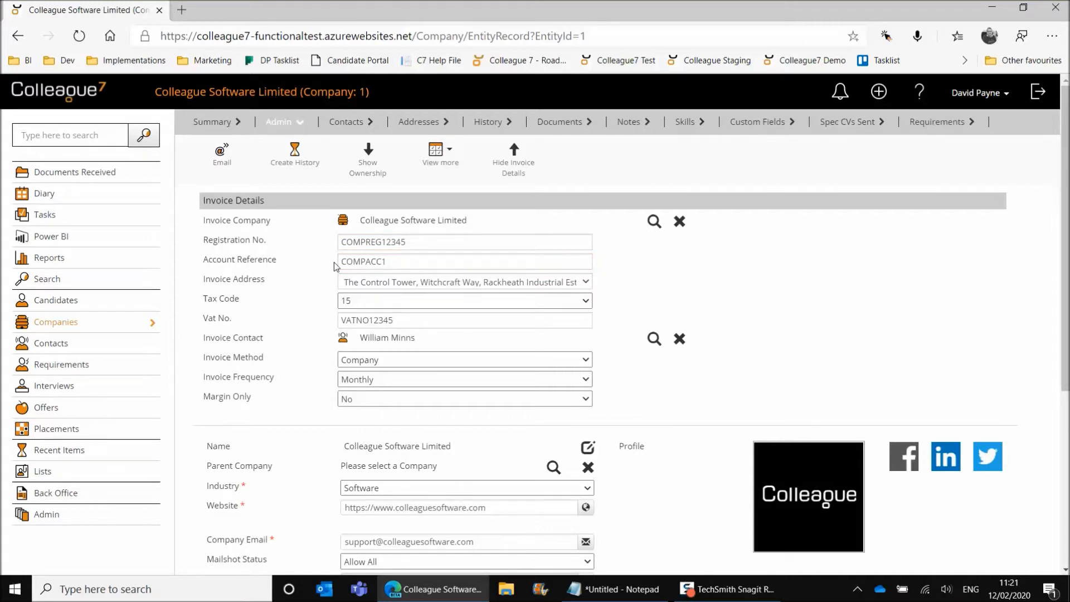
drag(344, 262, 409, 262)
click(409, 263)
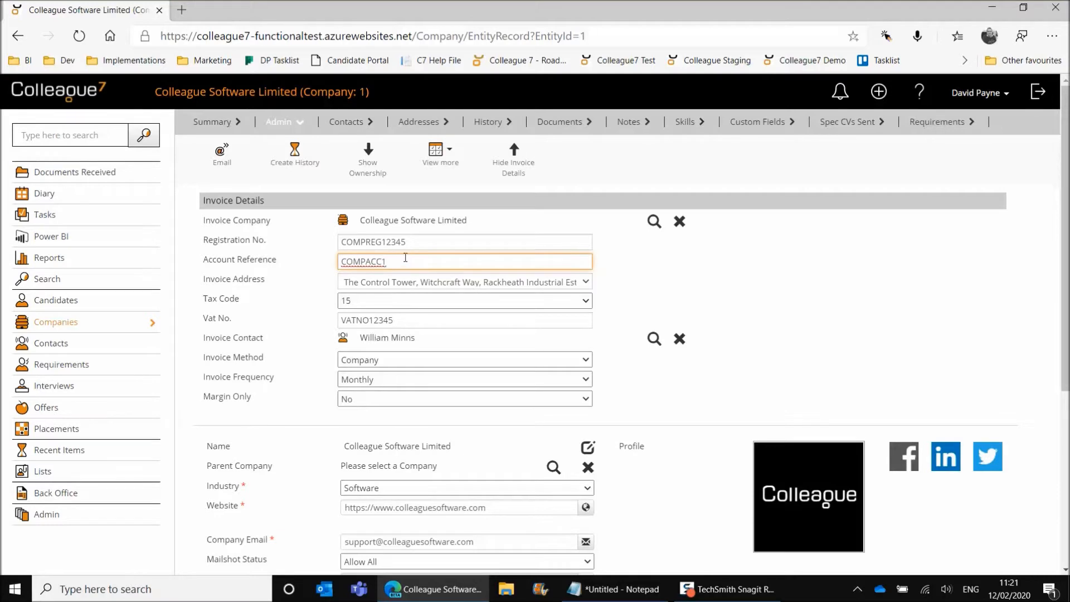
double_click(398, 261)
click(409, 261)
click(298, 260)
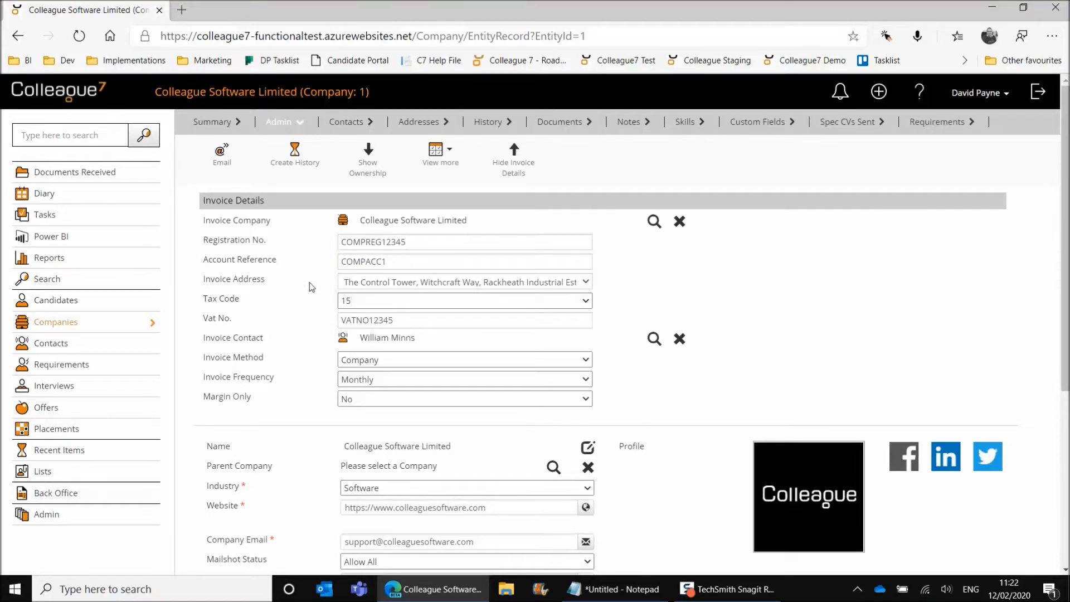
Review the available Invoice Address and Invoice Method choices without changing either selection
click(587, 283)
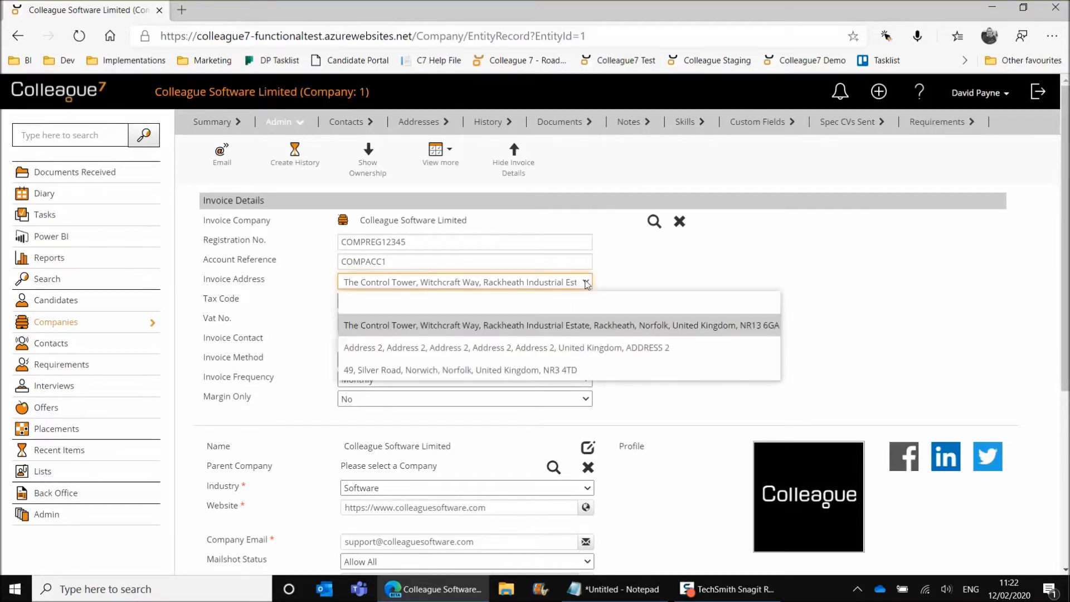
click(586, 283)
click(289, 284)
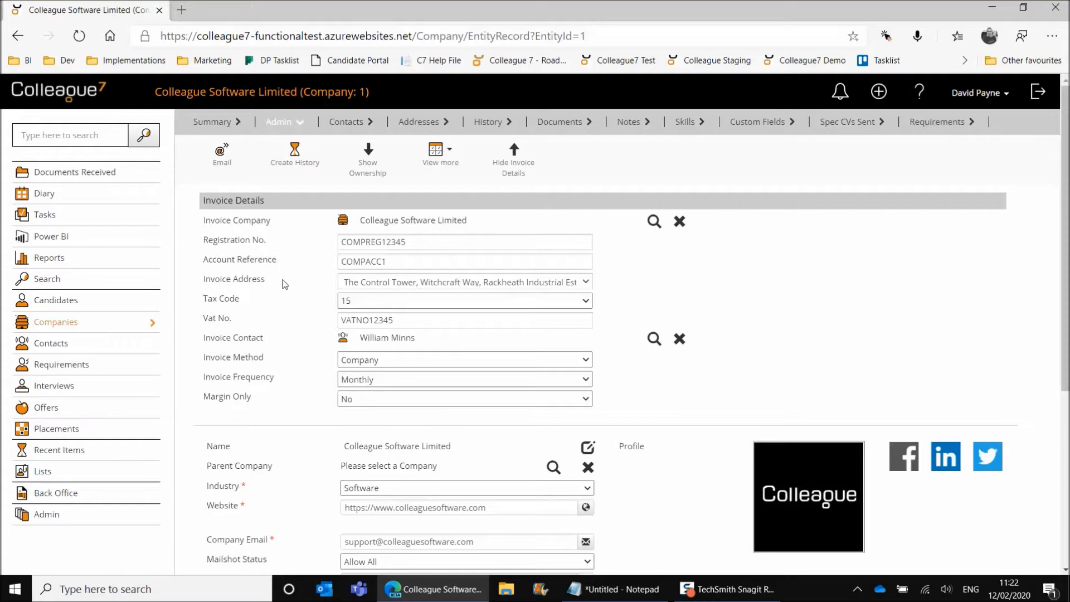
click(586, 283)
click(586, 284)
click(304, 283)
click(412, 362)
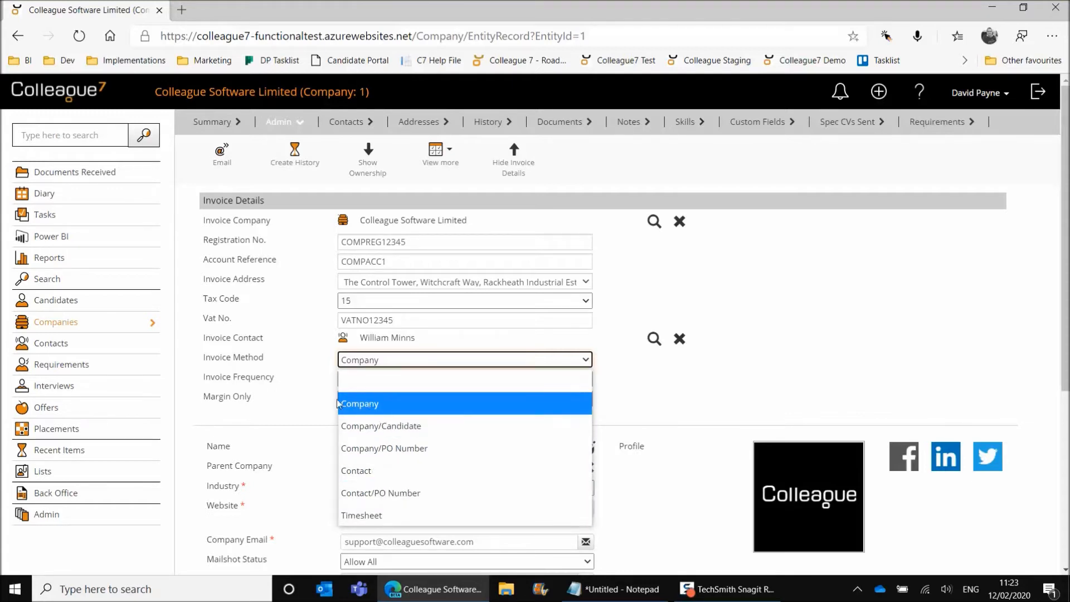
click(299, 358)
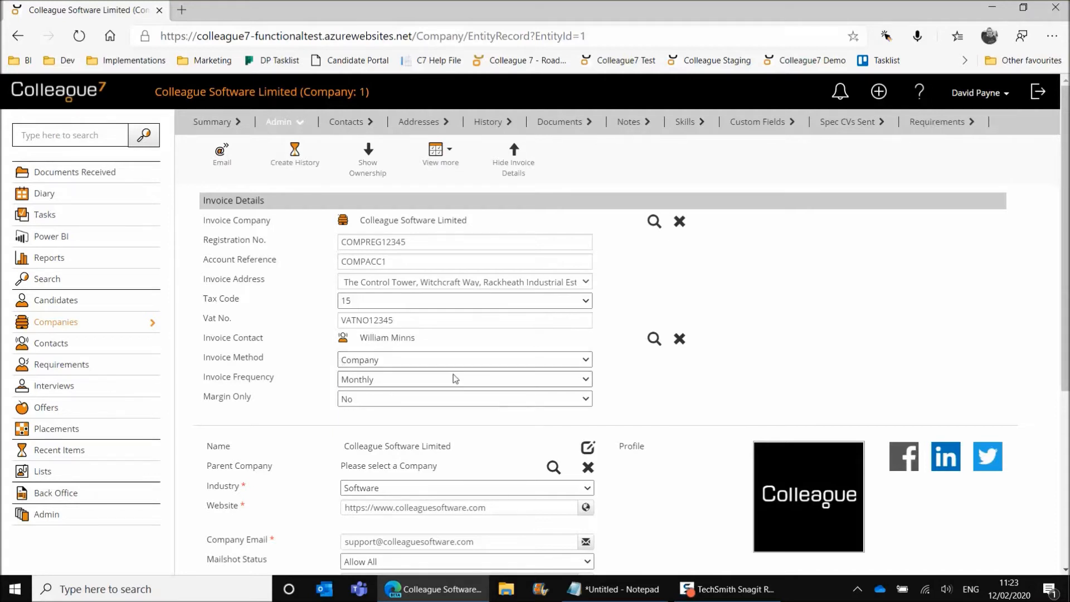
Switch the Invoice Frequency to Periodically, check the Invoice Period (Days) field, and restore the frequency to Monthly
click(381, 385)
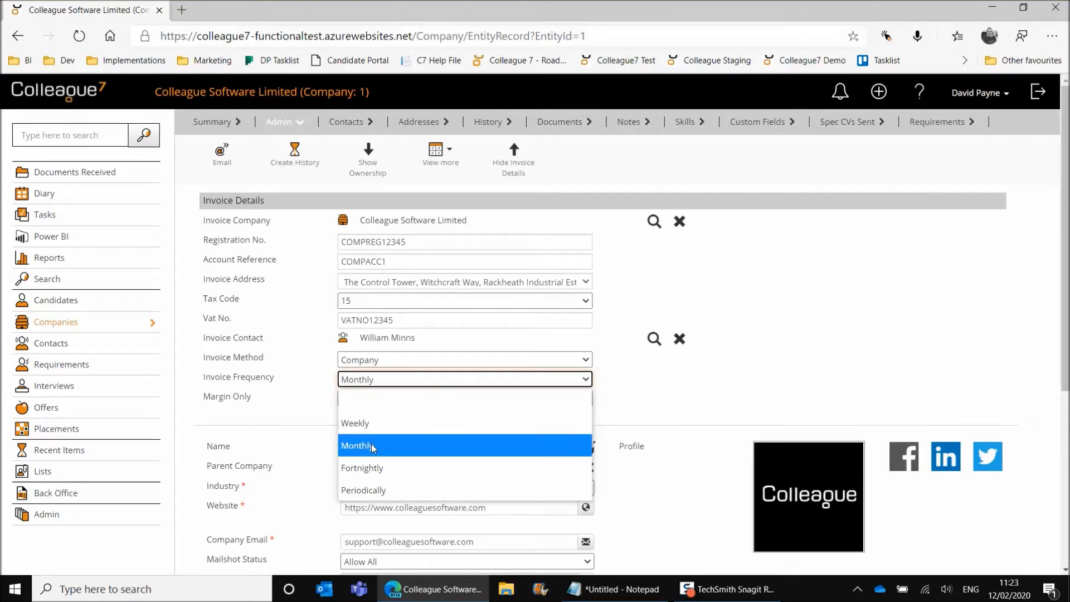
click(367, 491)
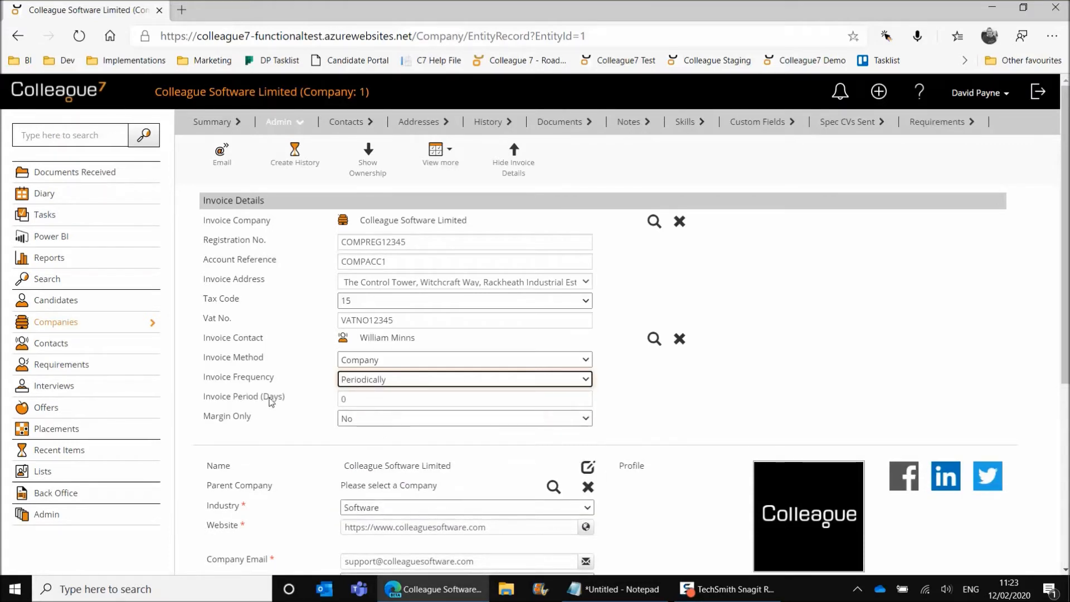
click(373, 396)
click(358, 396)
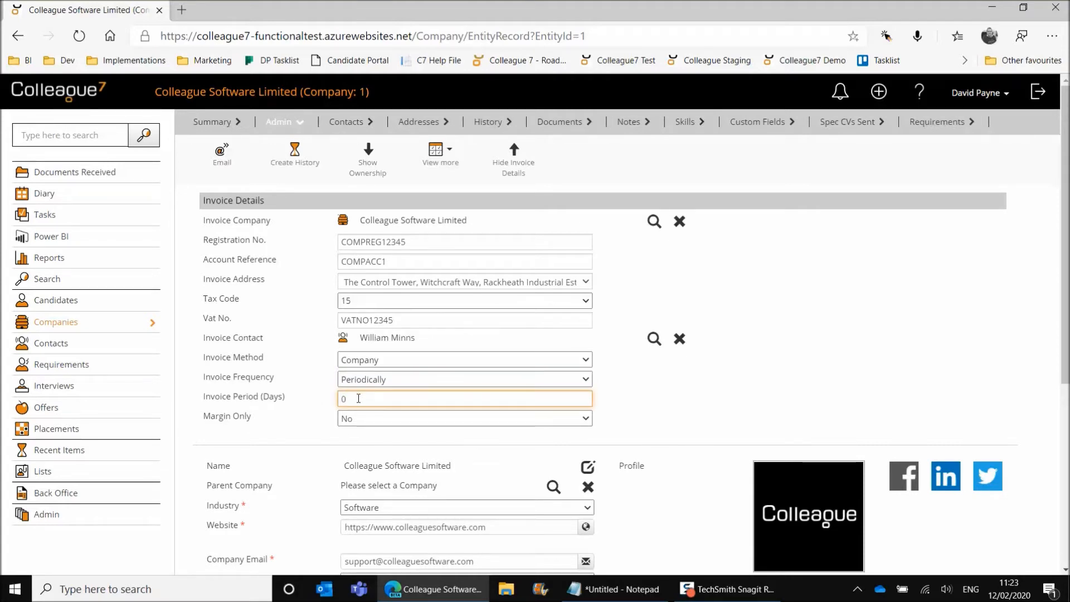
click(377, 381)
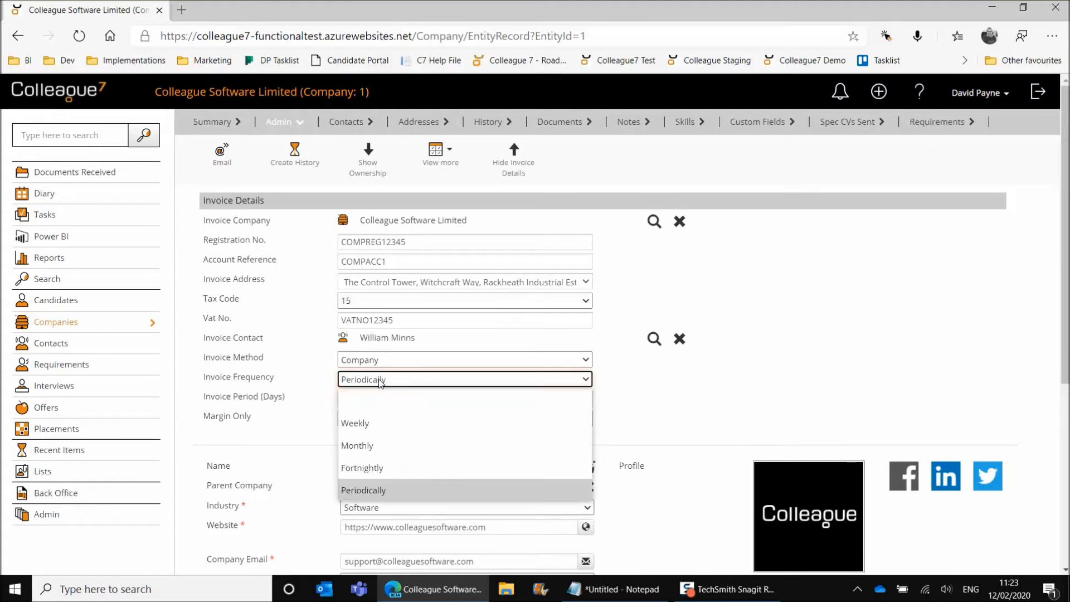
click(367, 444)
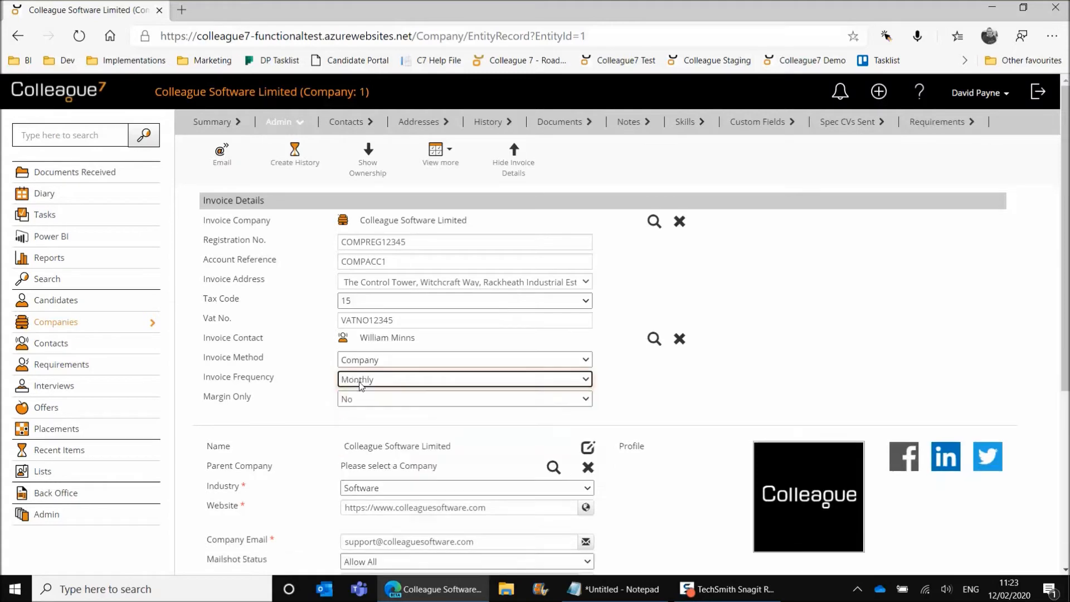
Check the Margin Only setting and hide the invoice details section
click(586, 399)
click(606, 402)
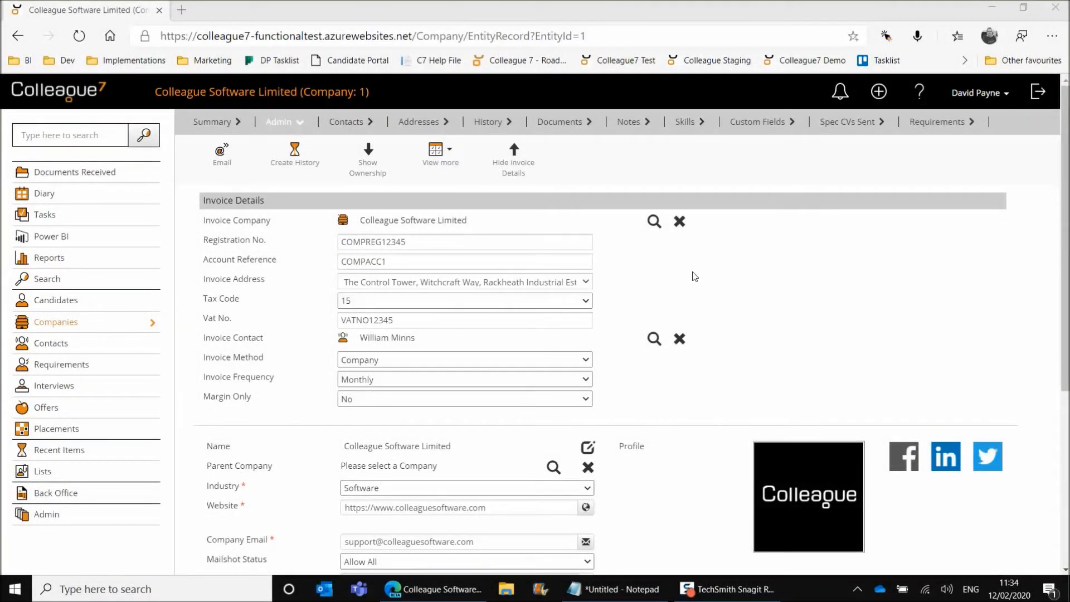
click(514, 167)
Show the company's PO numbers, view the blank form for adding one, and cancel it
click(440, 155)
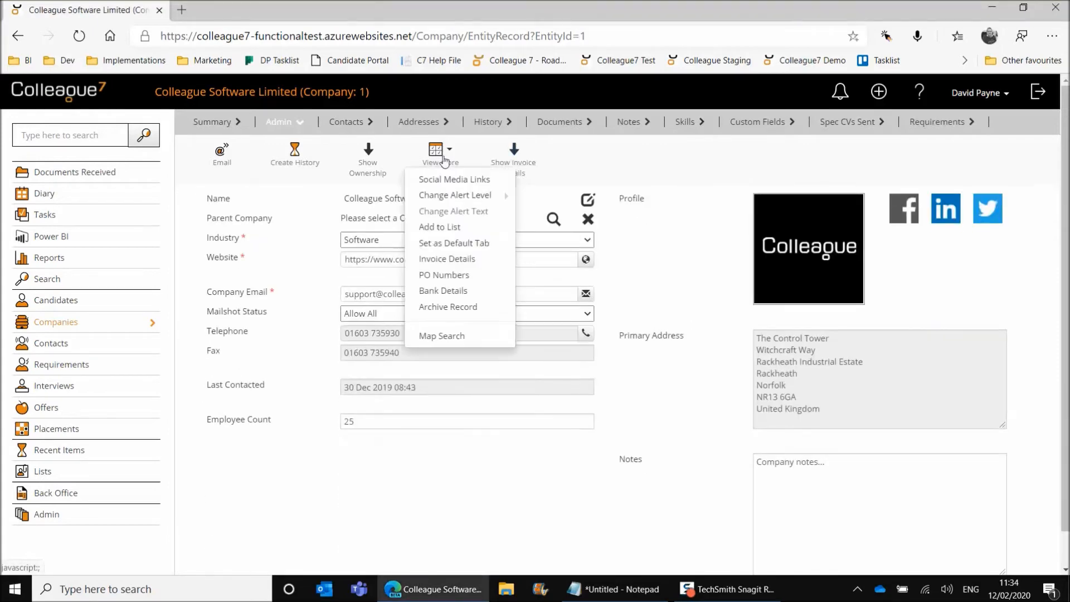
click(453, 276)
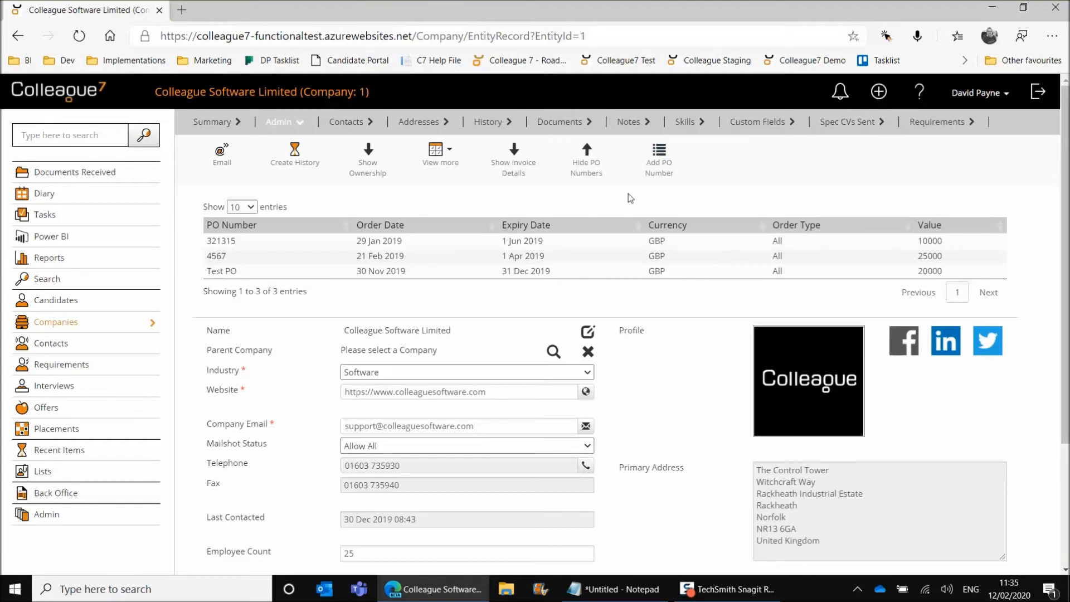
click(657, 176)
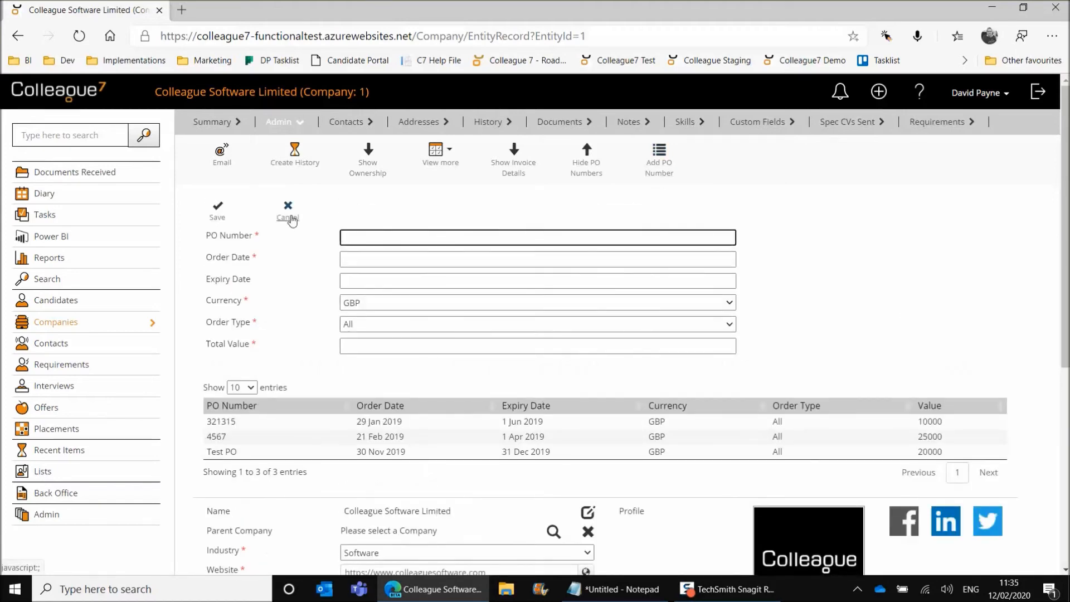
click(289, 217)
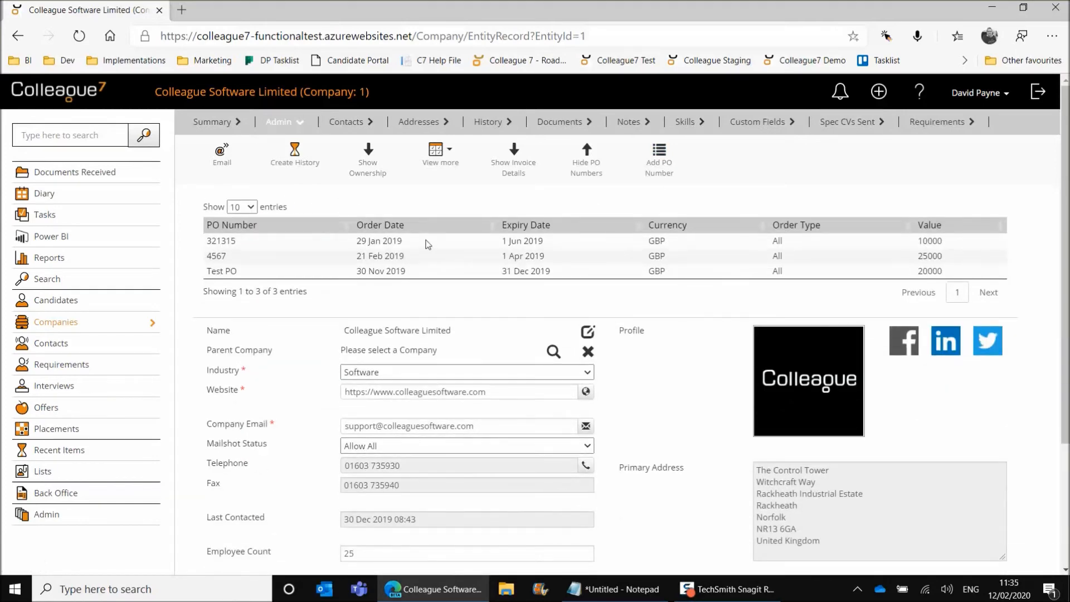
Inspect the purchase order dated 29 Jan 2019 and its Order Type choices, cancel editing, and hide the PO numbers
click(432, 248)
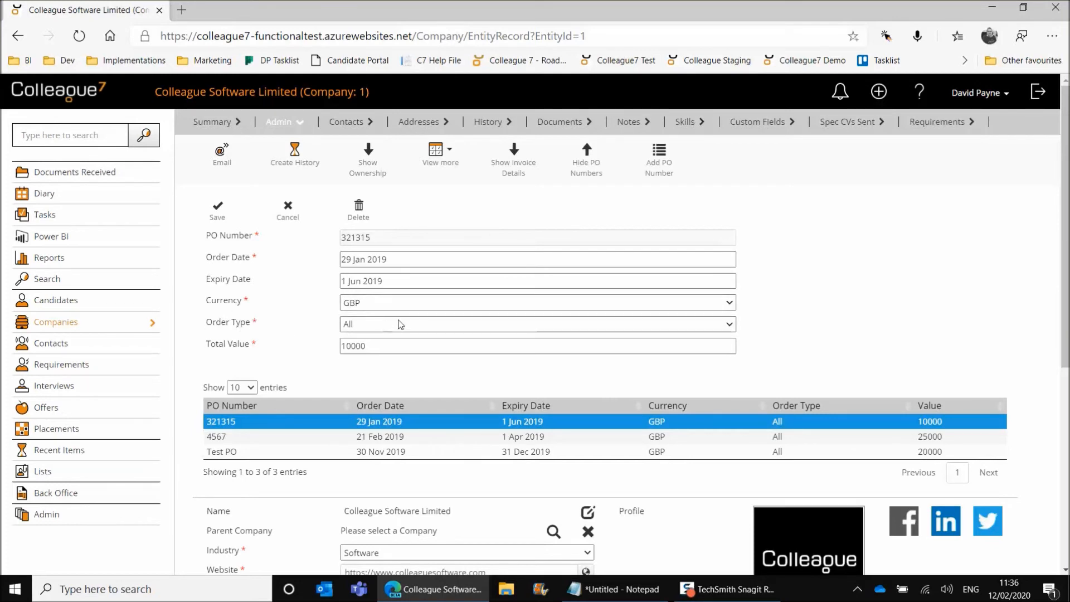
click(403, 327)
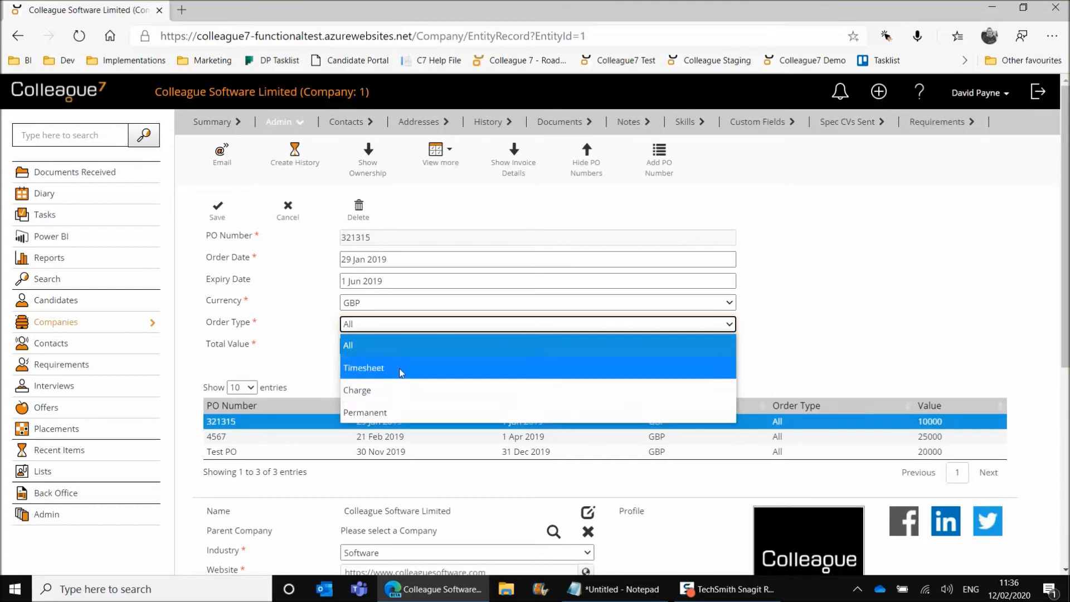
click(357, 342)
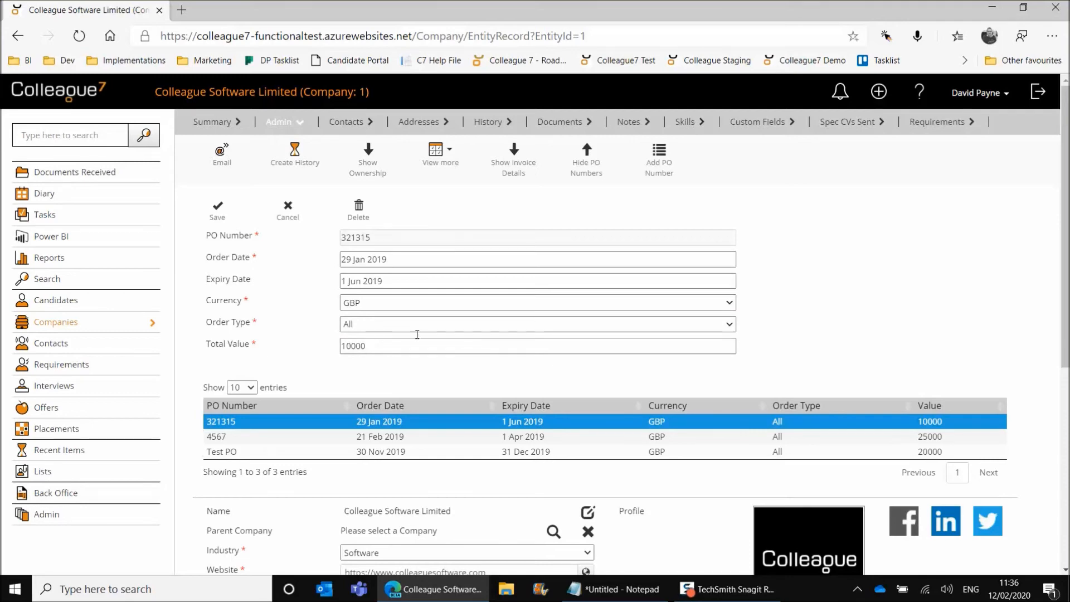
click(287, 209)
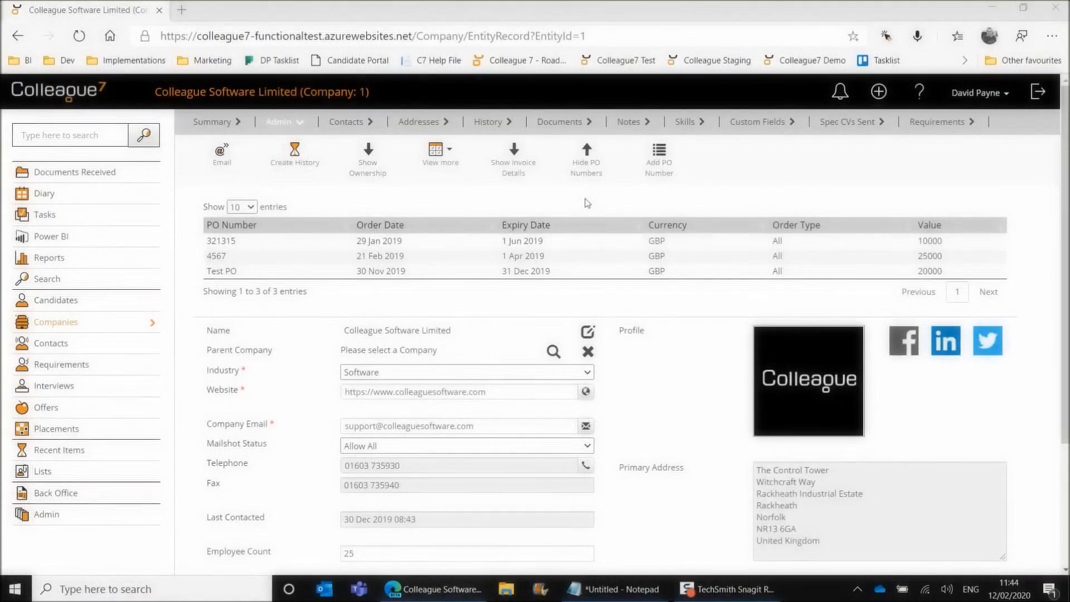
click(586, 167)
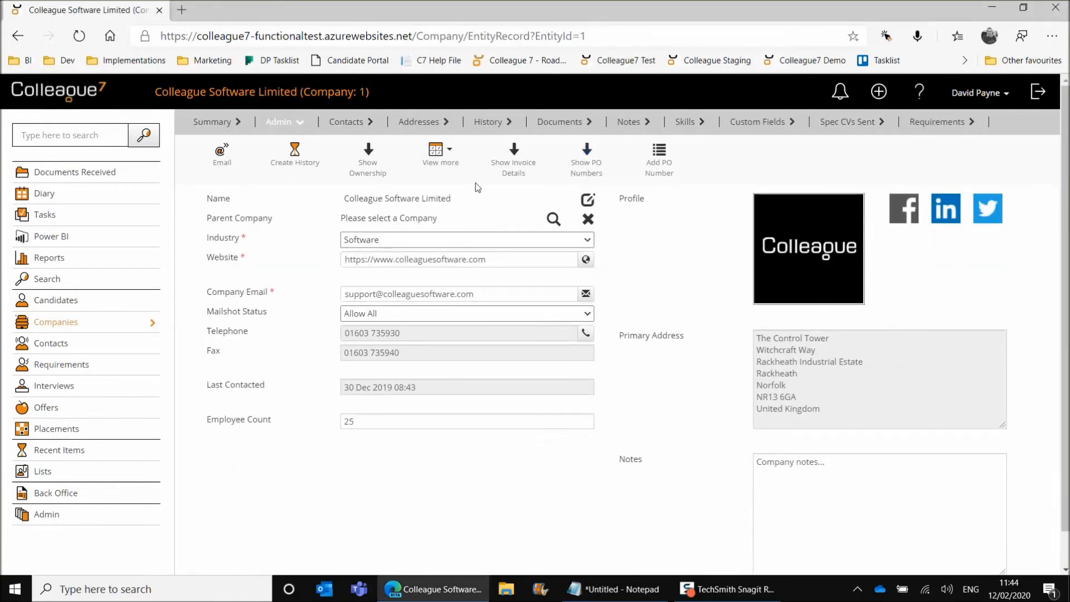
Show the company's bank details, inspect the Test Bank Name record without editing it, and hide the section
click(440, 159)
click(460, 295)
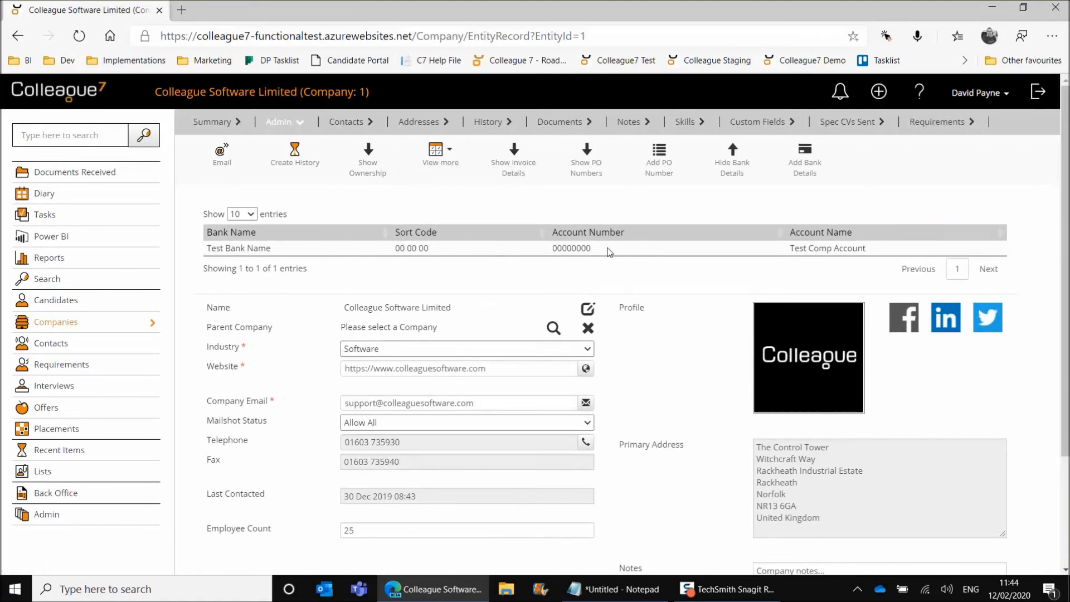
click(608, 249)
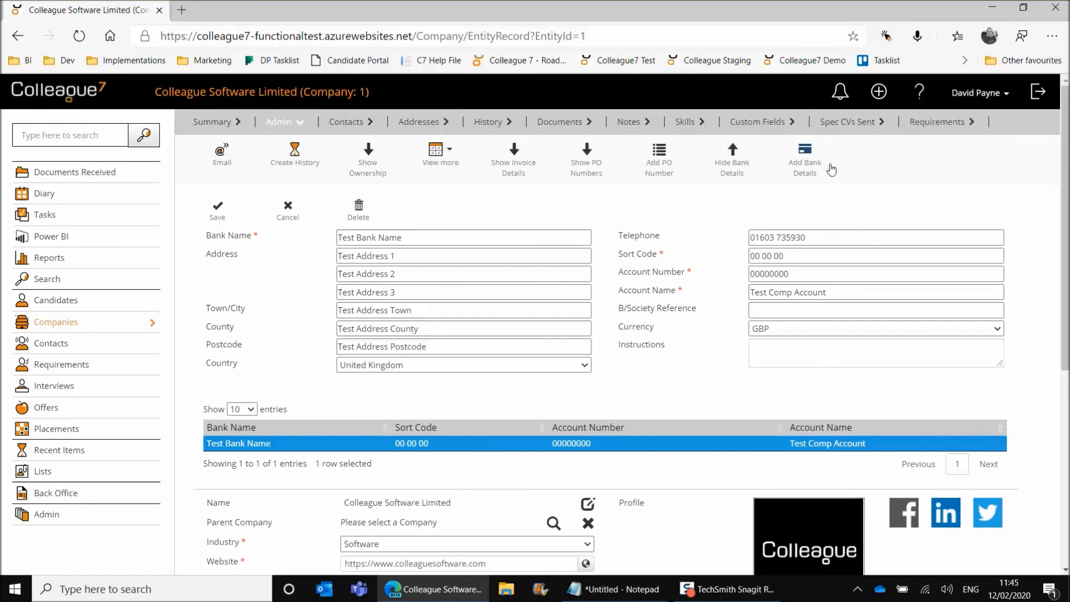
click(290, 219)
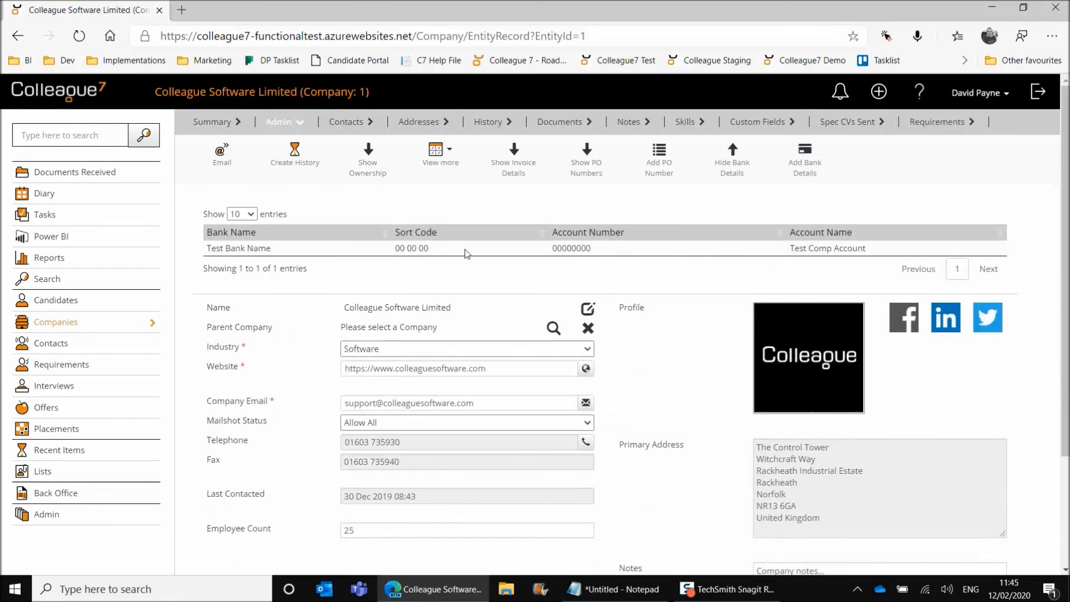
click(467, 252)
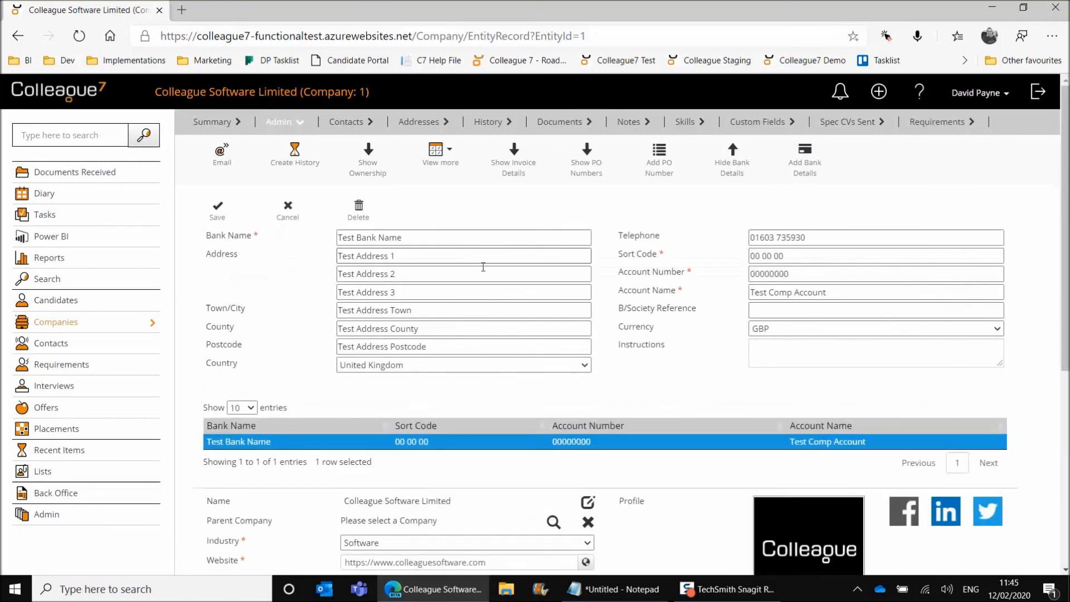
click(289, 215)
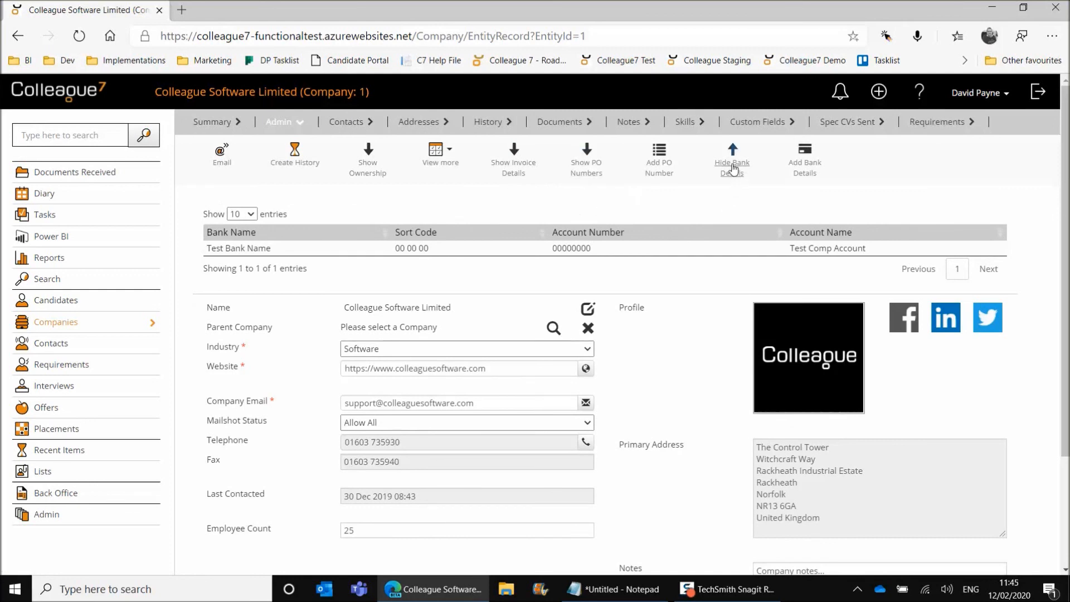
click(731, 161)
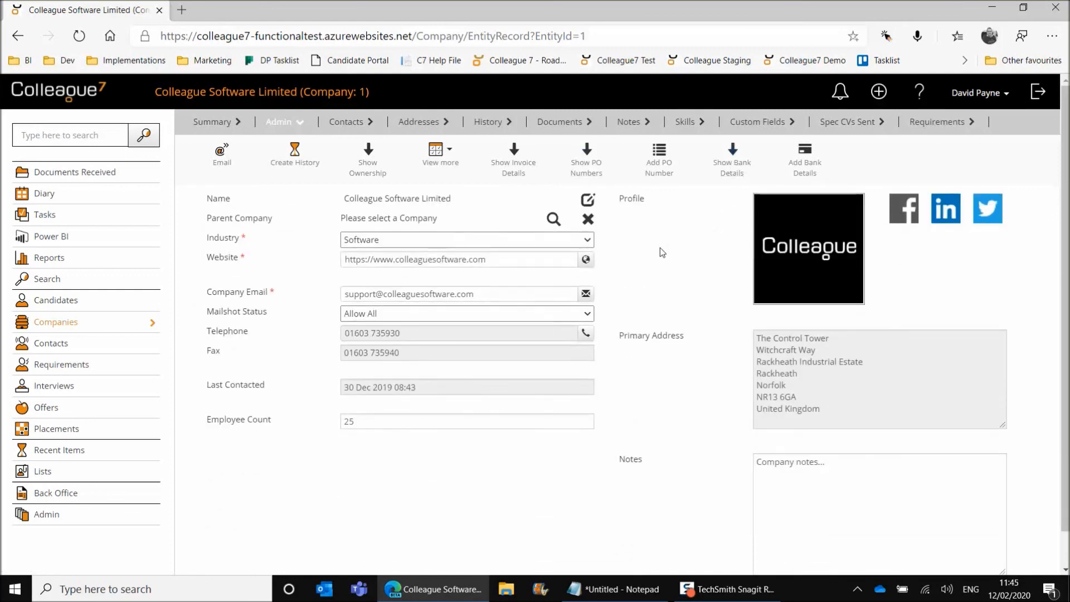